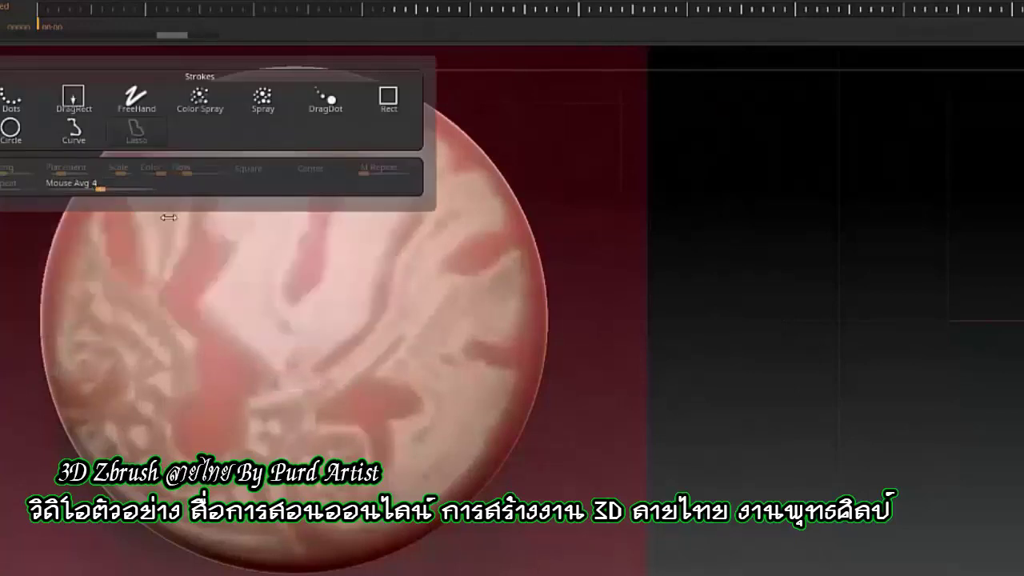
Lasso-mask each traced Thai ornament shape around the sphere, plus a small extra area inside one
{"action": "mouse_move", "coordinate": [310, 210]}
{"action": "left_mouse_down"}
{"action": "mouse_move", "coordinate": [232, 316]}
{"action": "mouse_move", "coordinate": [410, 157]}
{"action": "left_mouse_up"}
{"action": "mouse_move", "coordinate": [146, 276]}
{"action": "left_mouse_down"}
{"action": "mouse_move", "coordinate": [243, 115]}
{"action": "mouse_move", "coordinate": [170, 208]}
{"action": "left_mouse_up"}
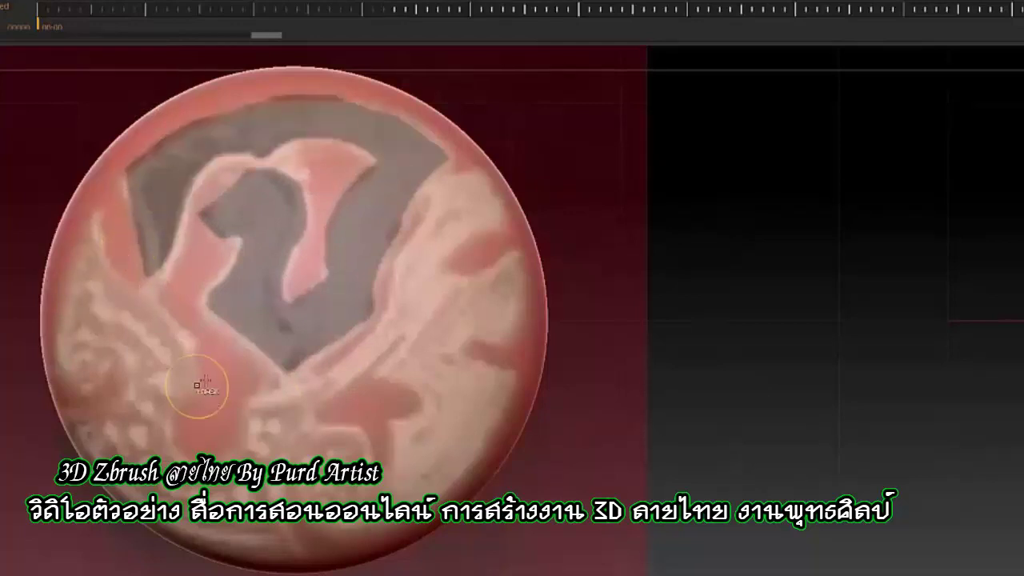
{"action": "mouse_move", "coordinate": [203, 352]}
{"action": "left_mouse_down"}
{"action": "mouse_move", "coordinate": [146, 398]}
{"action": "mouse_move", "coordinate": [132, 382]}
{"action": "left_mouse_up"}
{"action": "left_click_drag", "start_coordinate": [213, 450], "coordinate": [245, 405]}
{"action": "left_click_drag", "start_coordinate": [354, 386], "coordinate": [224, 461]}
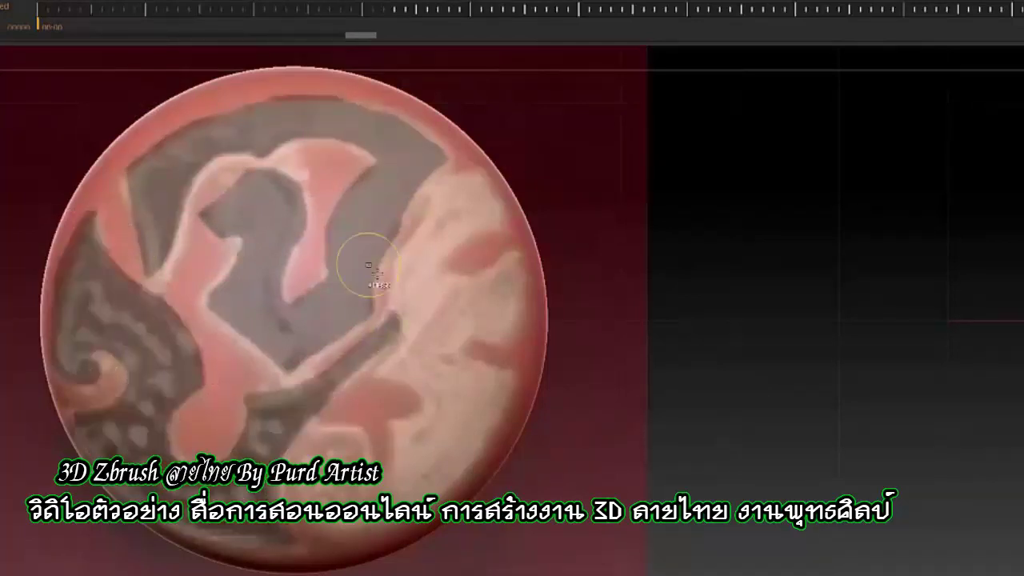
{"action": "left_click_drag", "start_coordinate": [436, 192], "coordinate": [427, 235]}
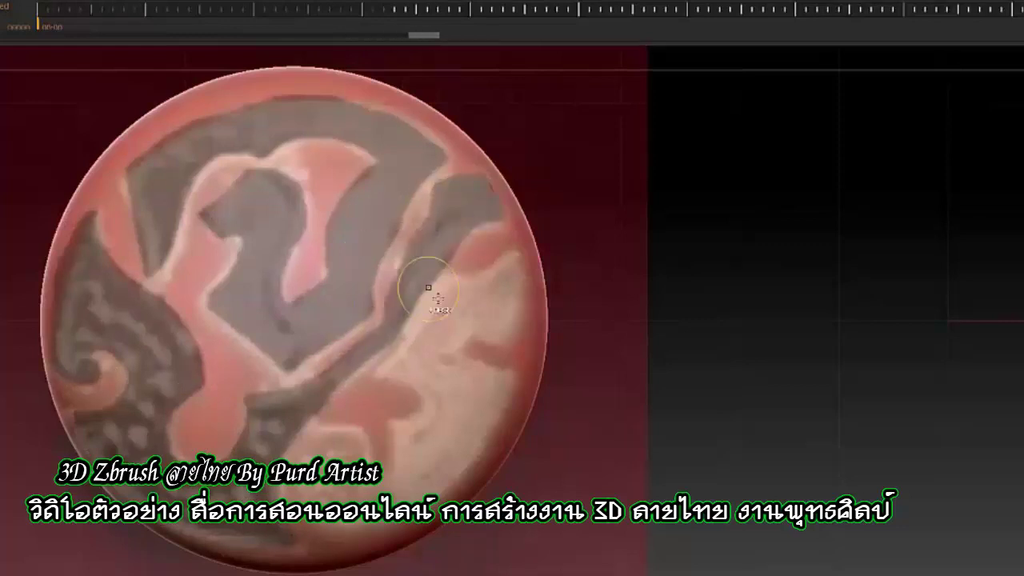
{"action": "left_click_drag", "start_coordinate": [218, 290], "coordinate": [200, 302]}
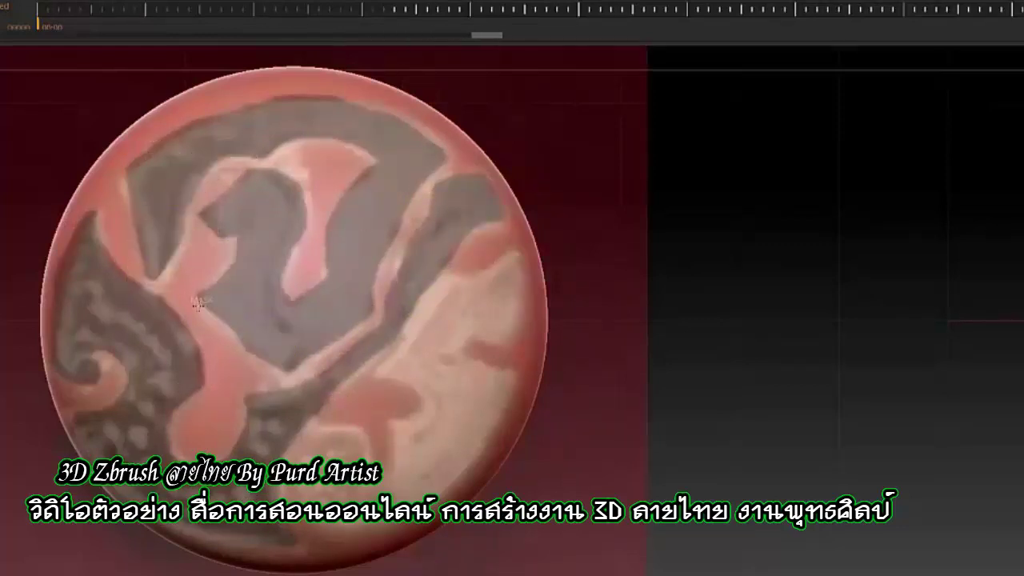
{"action": "mouse_move", "coordinate": [391, 370]}
{"action": "left_mouse_down", "text": "ctrl"}
{"action": "mouse_move", "coordinate": [434, 338]}
{"action": "mouse_move", "coordinate": [348, 432]}
{"action": "left_mouse_up", "text": "ctrl"}
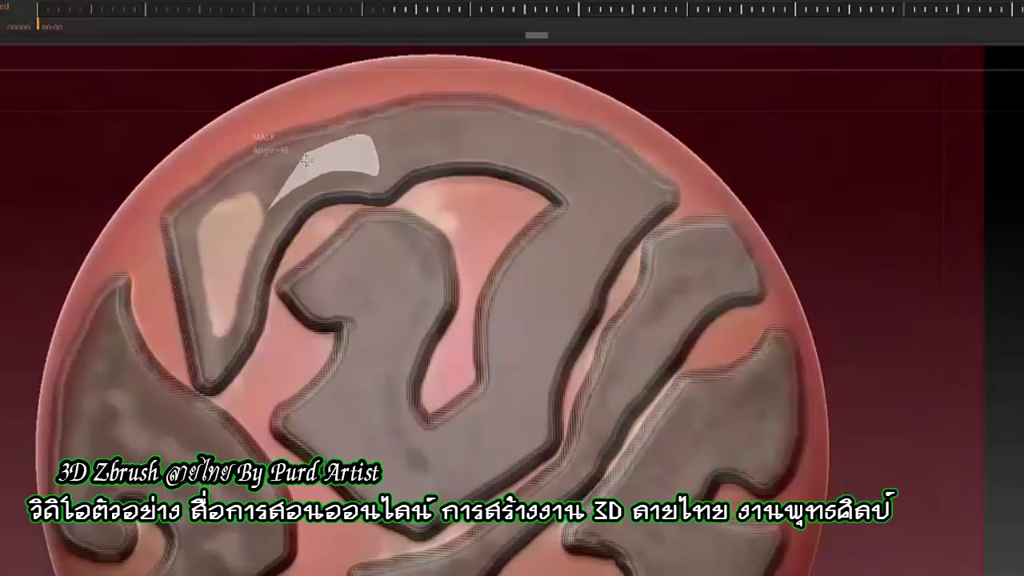
Mask inner bands in the top, inner and right motifs to form inset outlines
{"action": "left_click_drag", "start_coordinate": [649, 208], "coordinate": [421, 129], "text": "ctrl"}
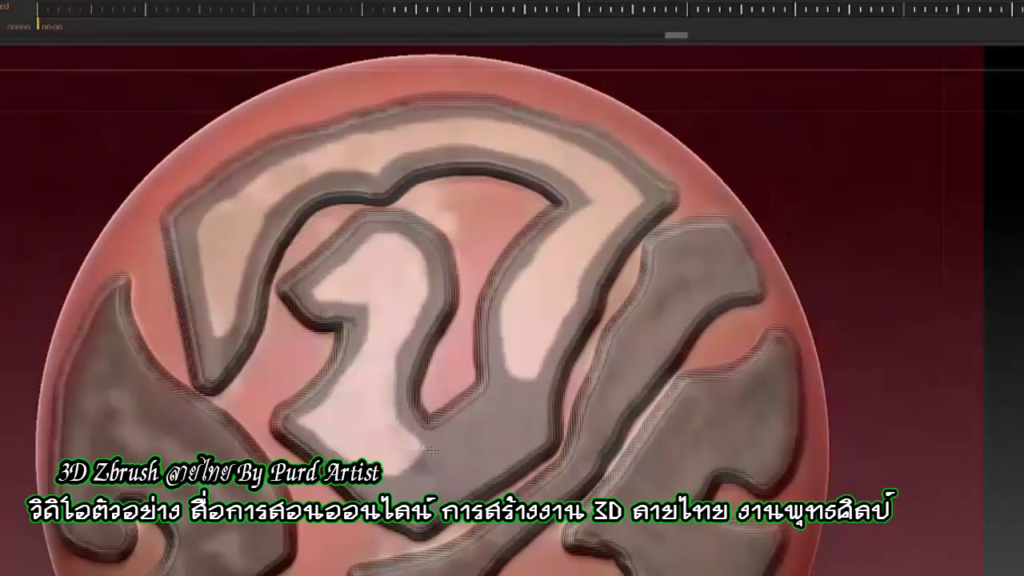
{"action": "left_click_drag", "start_coordinate": [412, 438], "coordinate": [542, 417], "text": "ctrl"}
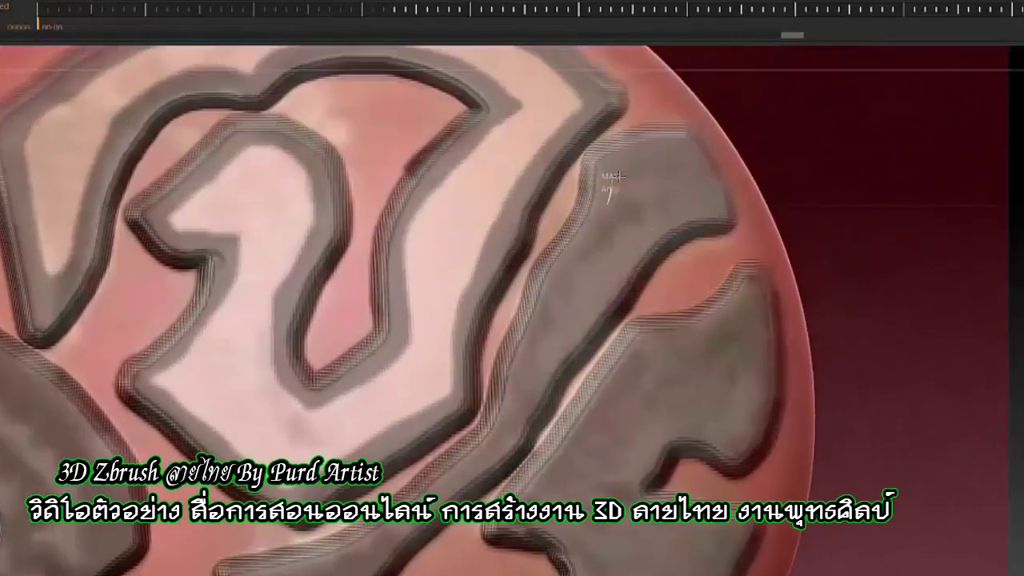
{"action": "left_click_drag", "start_coordinate": [618, 177], "coordinate": [608, 188], "text": "ctrl"}
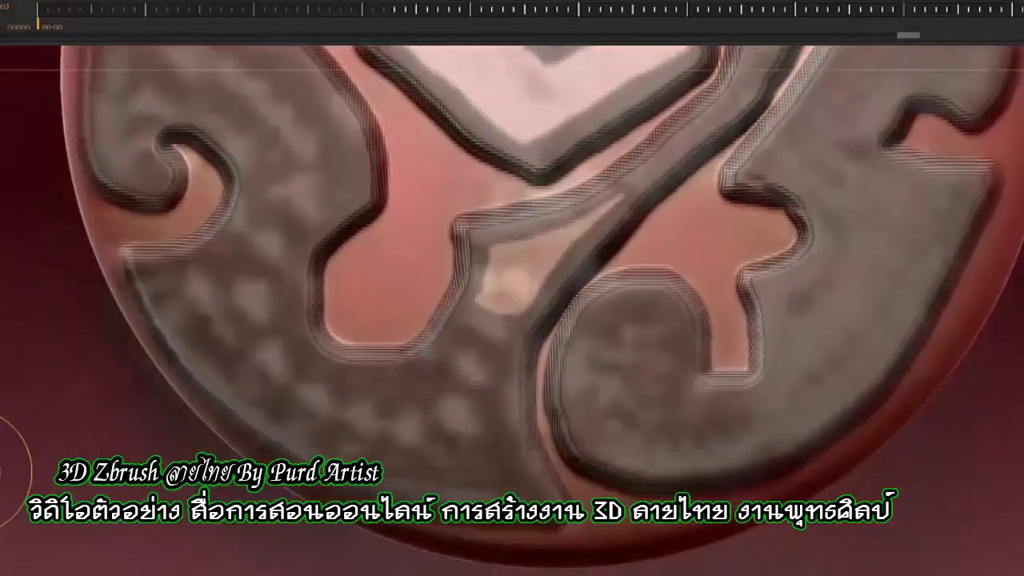
{"action": "left_click_drag", "start_coordinate": [524, 305], "coordinate": [416, 385], "text": "ctrl"}
Mask angled slivers and the pointed tip of the lower-left curl
{"action": "left_click_drag", "start_coordinate": [500, 294], "coordinate": [512, 294], "text": "ctrl"}
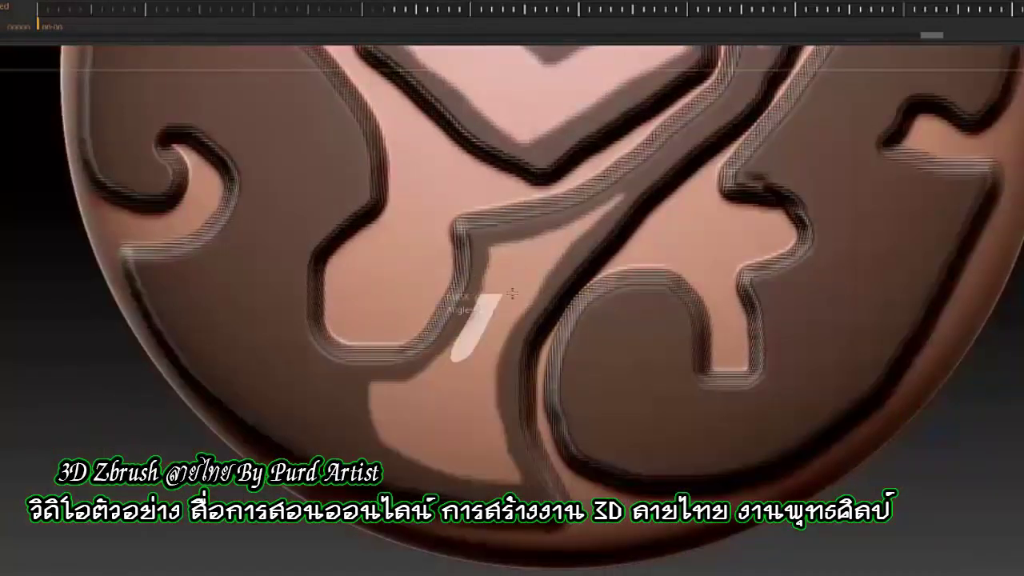
{"action": "left_click_drag", "start_coordinate": [230, 378], "coordinate": [232, 380], "text": "ctrl"}
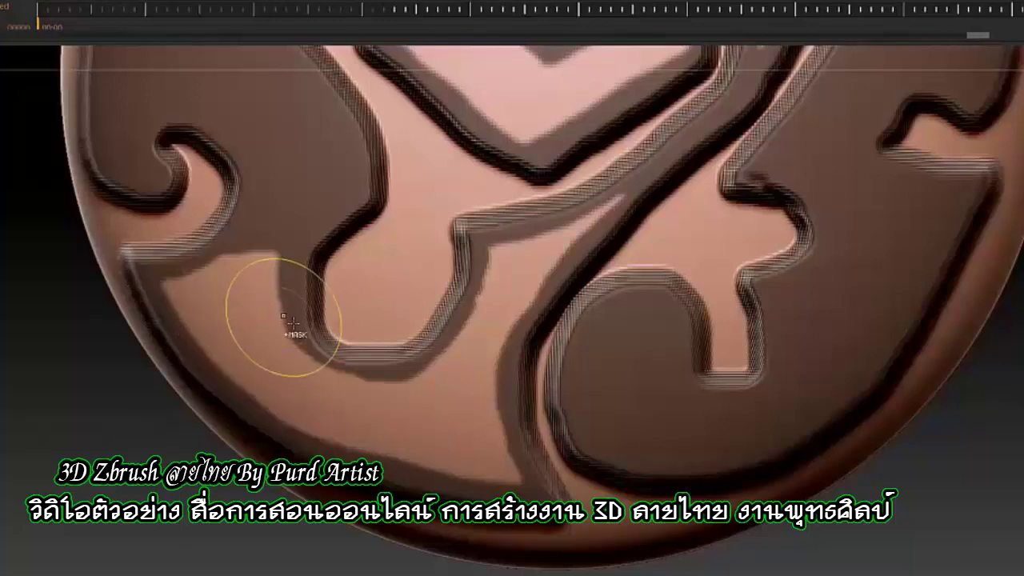
{"action": "mouse_move", "coordinate": [284, 308]}
{"action": "left_mouse_down", "text": "ctrl"}
{"action": "mouse_move", "coordinate": [483, 321]}
{"action": "mouse_move", "coordinate": [164, 324]}
{"action": "left_mouse_up", "text": "ctrl"}
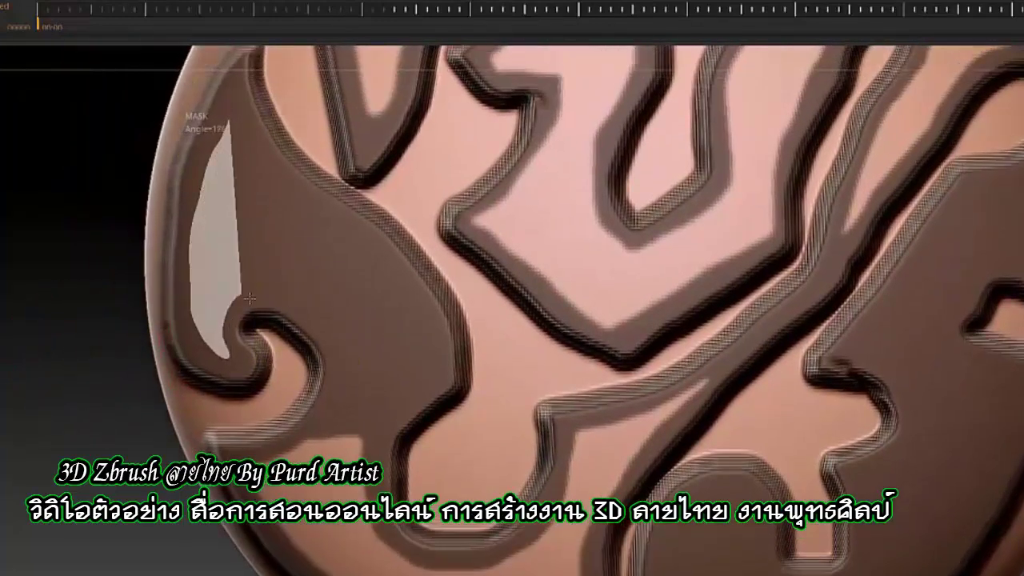
{"action": "left_click_drag", "start_coordinate": [249, 299], "coordinate": [344, 424], "text": "ctrl"}
{"action": "left_click_drag", "start_coordinate": [288, 200], "coordinate": [208, 307], "text": "ctrl"}
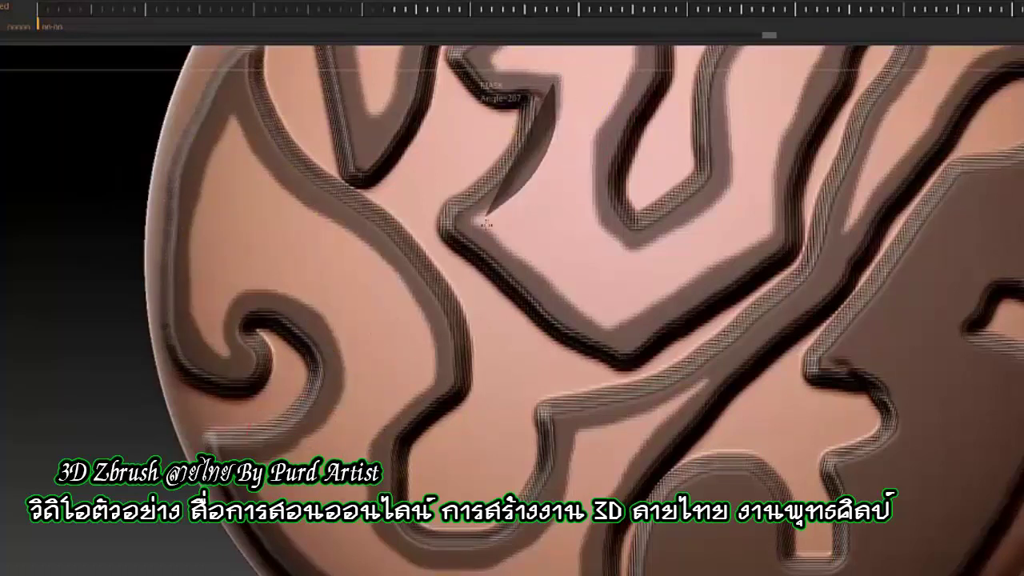
Mask the central motif's point, the right motif's triangular tips and the lower loop
{"action": "left_click_drag", "start_coordinate": [486, 224], "coordinate": [486, 225], "text": "ctrl"}
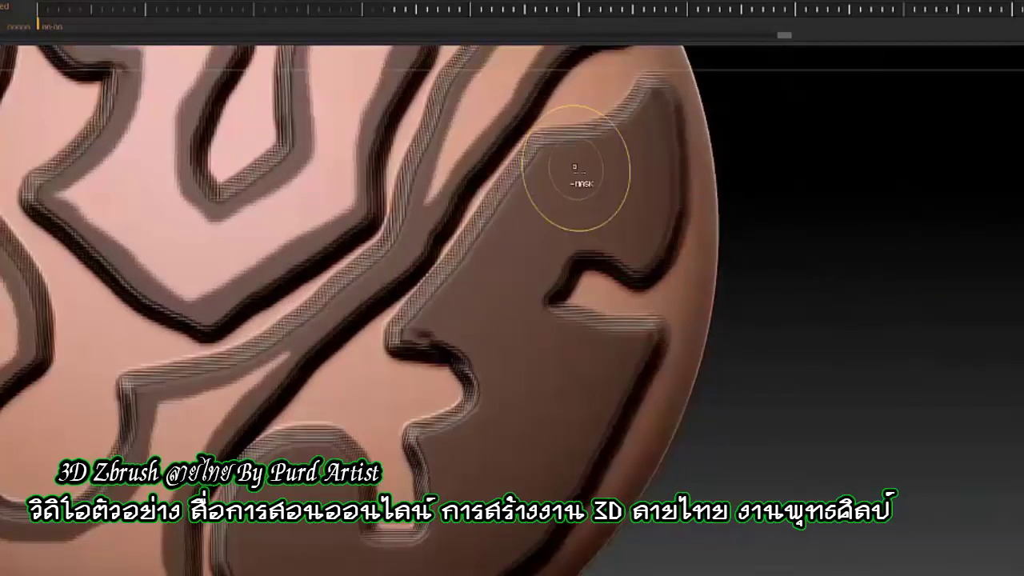
{"action": "left_click_drag", "start_coordinate": [560, 164], "coordinate": [637, 256], "text": "ctrl"}
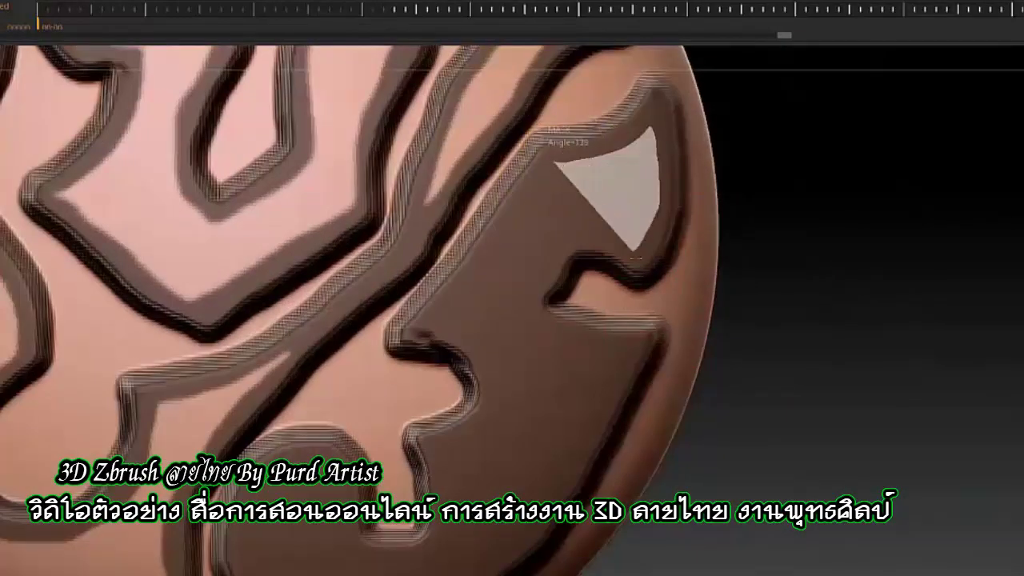
{"action": "mouse_move", "coordinate": [451, 229]}
{"action": "left_mouse_down", "text": "ctrl"}
{"action": "mouse_move", "coordinate": [541, 344]}
{"action": "mouse_move", "coordinate": [496, 346]}
{"action": "left_mouse_up", "text": "ctrl"}
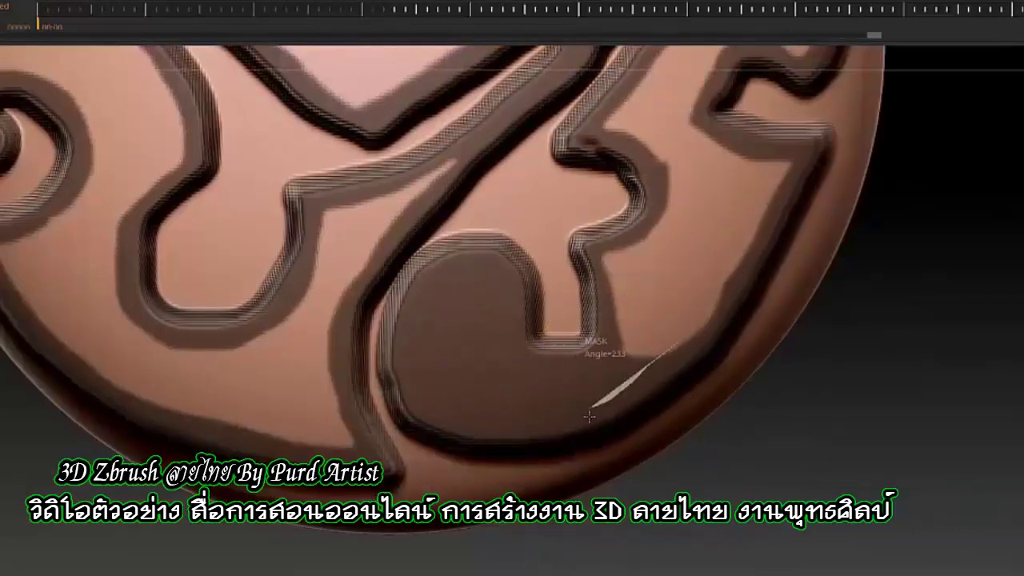
{"action": "left_click_drag", "start_coordinate": [589, 416], "coordinate": [504, 296], "text": "ctrl+alt"}
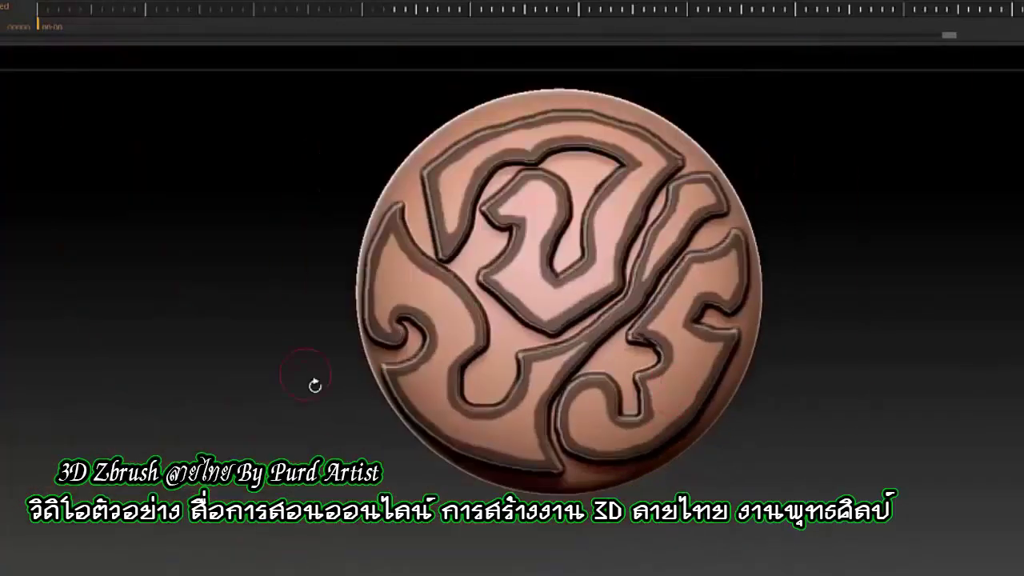
Leave the Gizmo and return to sculpting mode with Q
{"action": "key", "text": "q"}
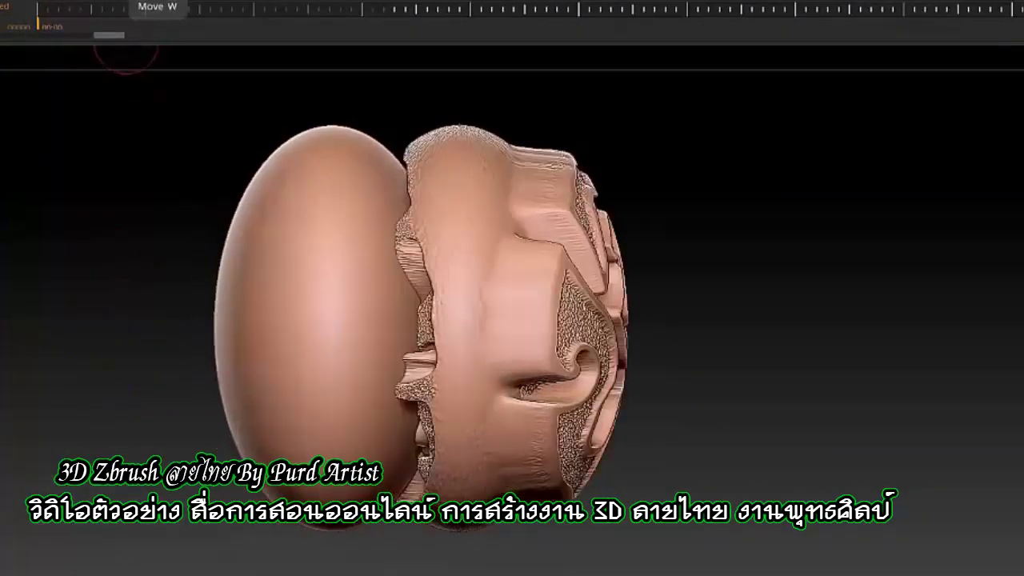
Slide the split-off sphere half along its axis, away from the carved medallion
{"action": "left_click", "coordinate": [160, 4]}
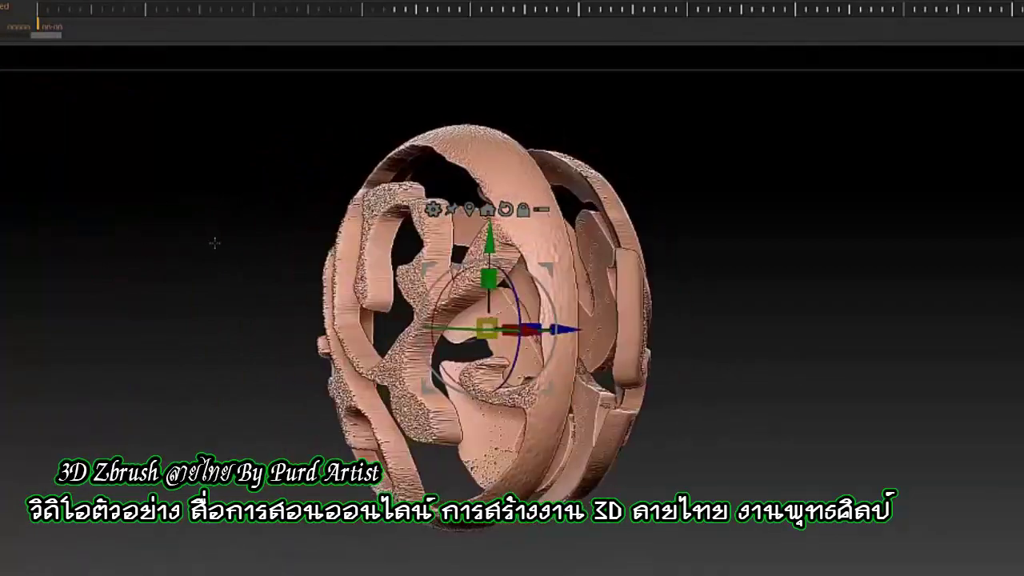
{"action": "left_click_drag", "start_coordinate": [575, 328], "coordinate": [535, 331]}
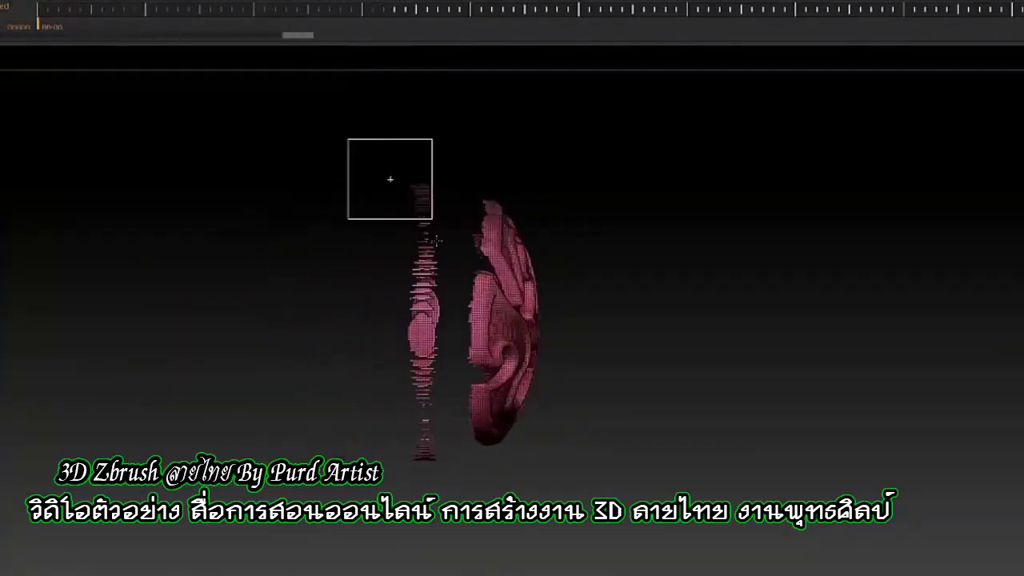
Rotate around the carved disc to inspect the ornament plate's thickness from the side
{"action": "left_click_drag", "start_coordinate": [289, 364], "coordinate": [293, 368]}
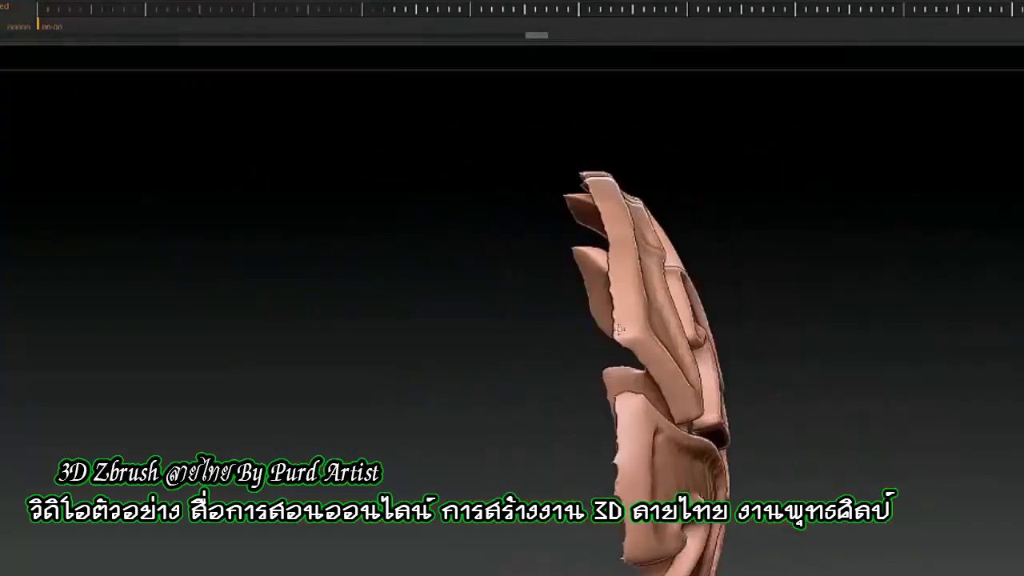
{"action": "left_click_drag", "start_coordinate": [555, 36], "coordinate": [345, 56]}
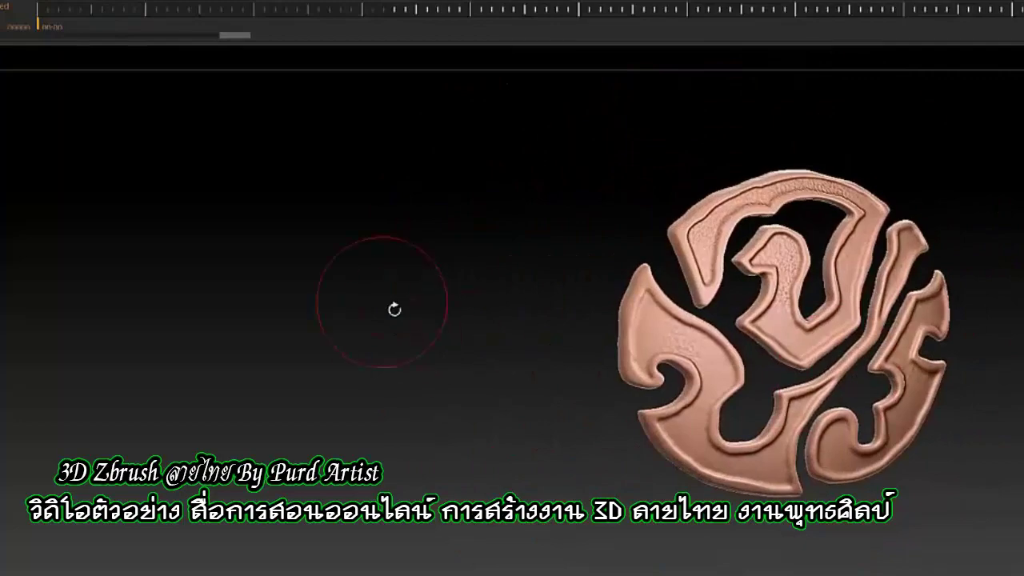
{"action": "left_click_drag", "start_coordinate": [233, 36], "coordinate": [90, 45]}
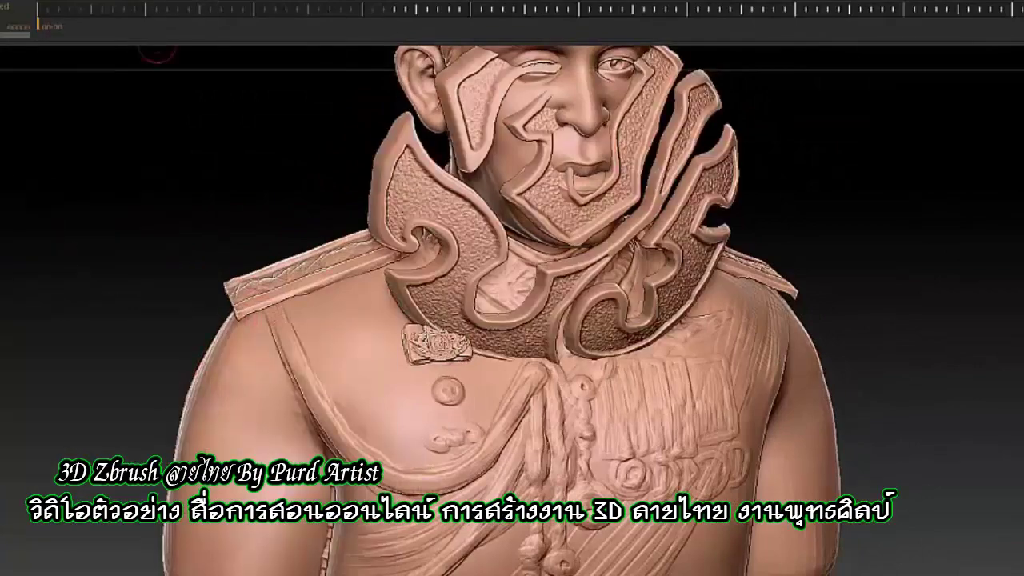
Translate the emblem from the shoulder onto the robe's left chest and view it close up
{"action": "left_click_drag", "start_coordinate": [160, 240], "coordinate": [80, 240]}
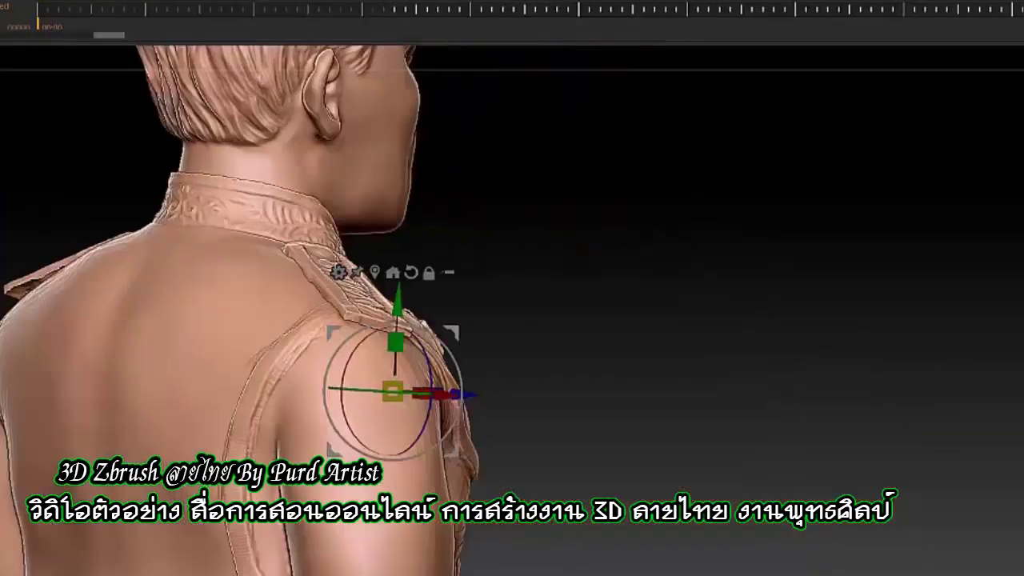
{"action": "left_click_drag", "start_coordinate": [392, 384], "coordinate": [480, 384]}
{"action": "left_click_drag", "start_coordinate": [80, 240], "coordinate": [200, 240]}
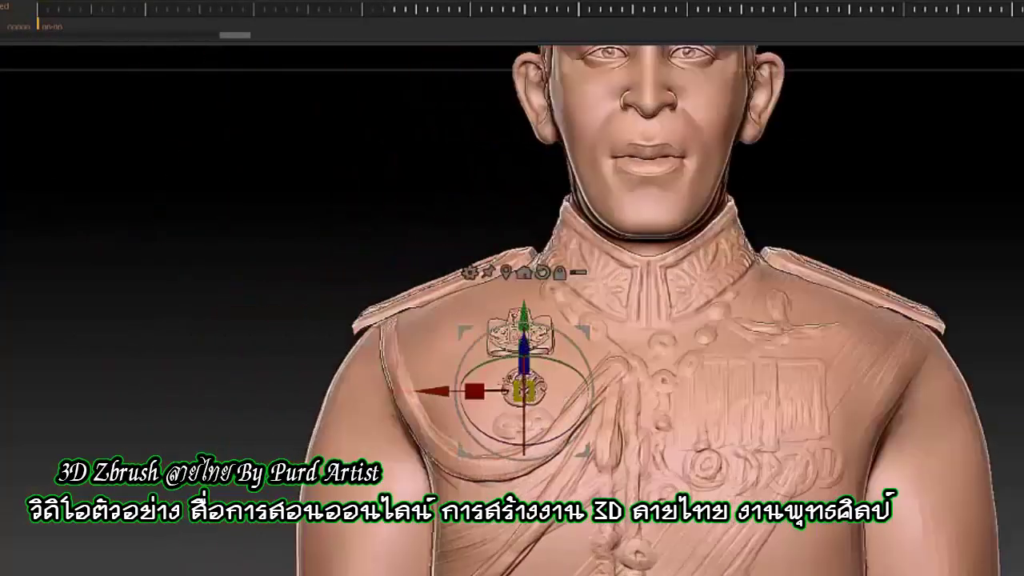
{"action": "mouse_move", "coordinate": [439, 273]}
{"action": "left_mouse_down", "text": "alt"}
{"action": "mouse_move", "coordinate": [418, 218]}
{"action": "mouse_move", "coordinate": [376, 224]}
{"action": "mouse_move", "coordinate": [281, 136]}
{"action": "left_mouse_up", "text": "alt"}
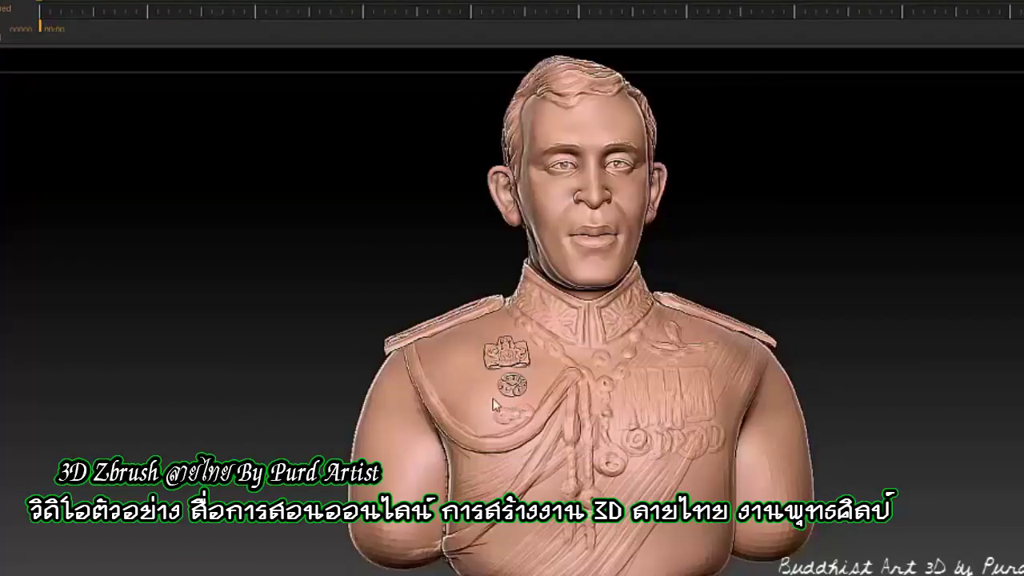
{"action": "left_click_drag", "start_coordinate": [494, 404], "coordinate": [188, 300]}
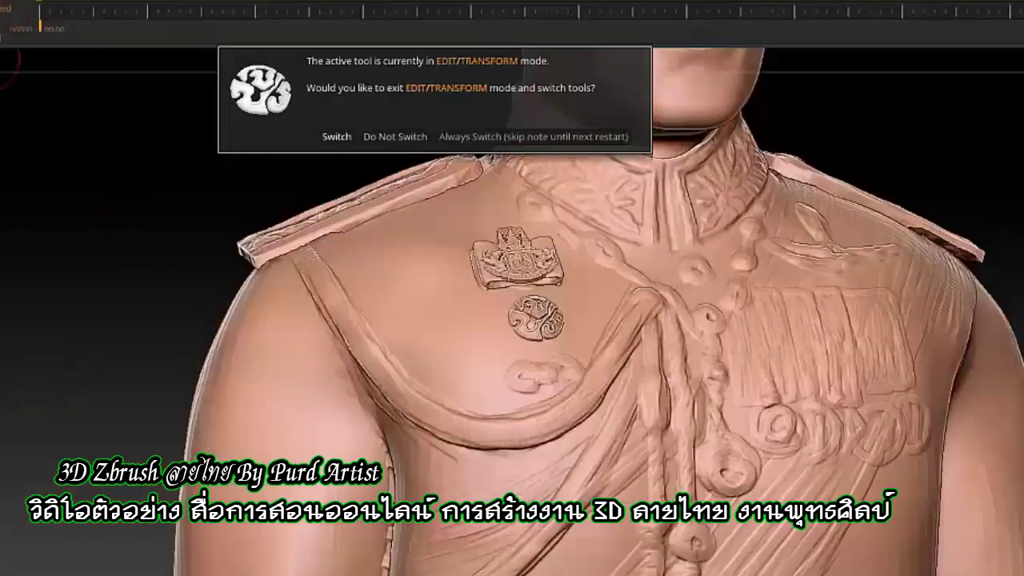
Start a new model on the badge reference, zoom in, and mask the central leaf's outline
{"action": "left_click", "coordinate": [336, 137]}
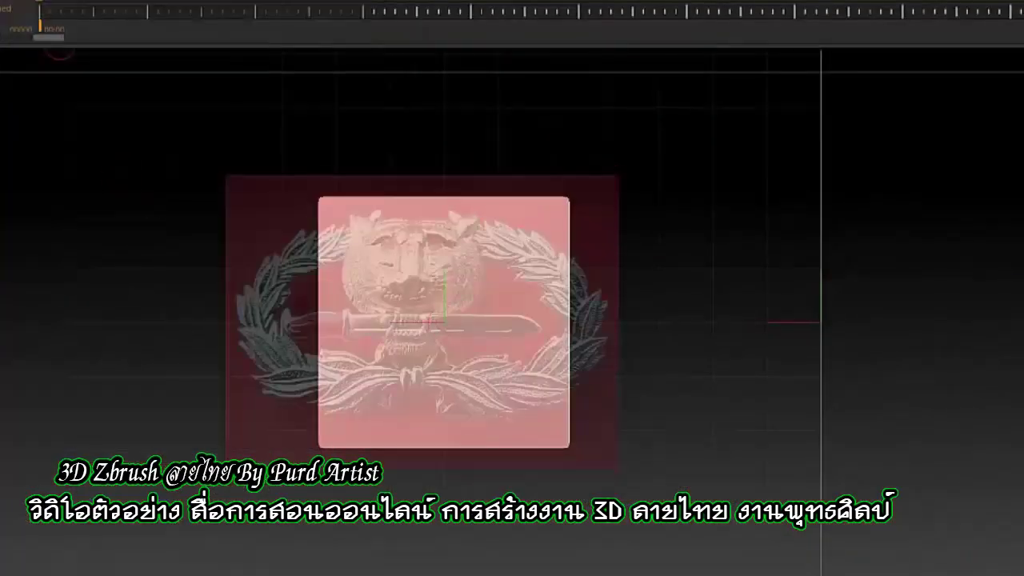
{"action": "scroll", "coordinate": [466, 307], "scroll_direction": "up", "scroll_amount": 10}
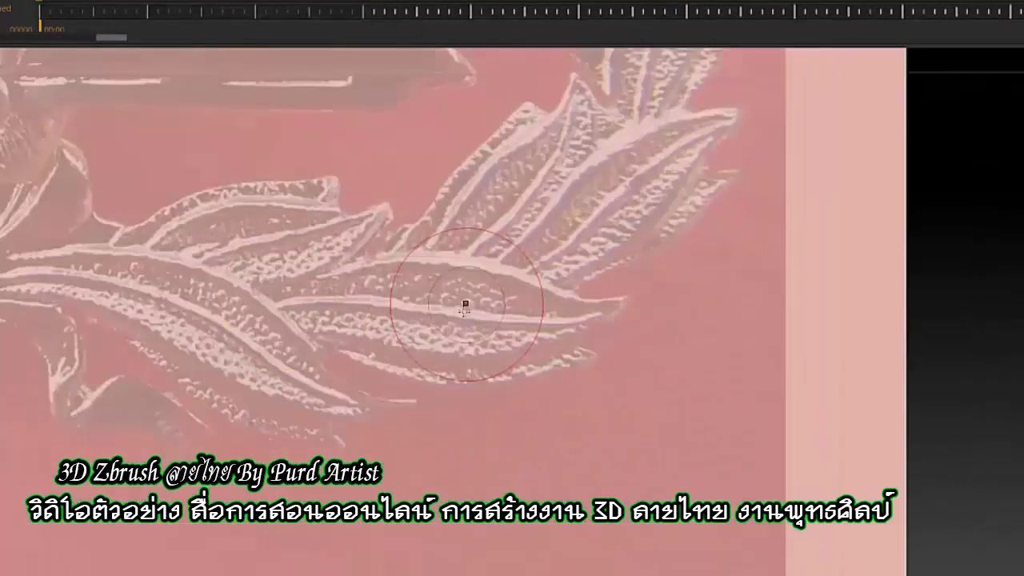
{"action": "left_click_drag", "start_coordinate": [256, 297], "coordinate": [232, 302], "text": "ctrl"}
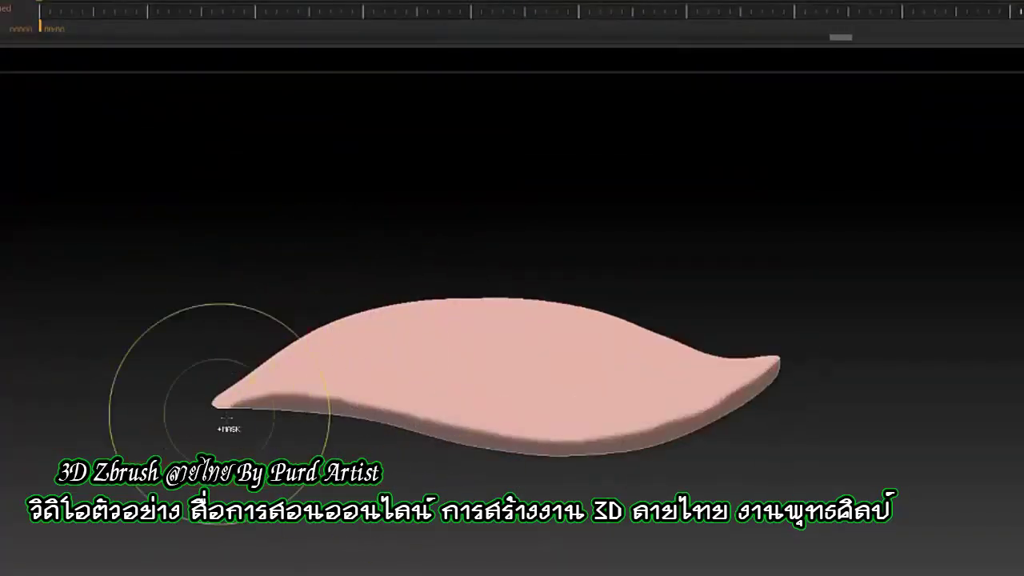
Mask the leaf's centre rib out to the right tip and invert the mask
{"action": "left_click_drag", "start_coordinate": [252, 386], "coordinate": [738, 408], "text": "ctrl"}
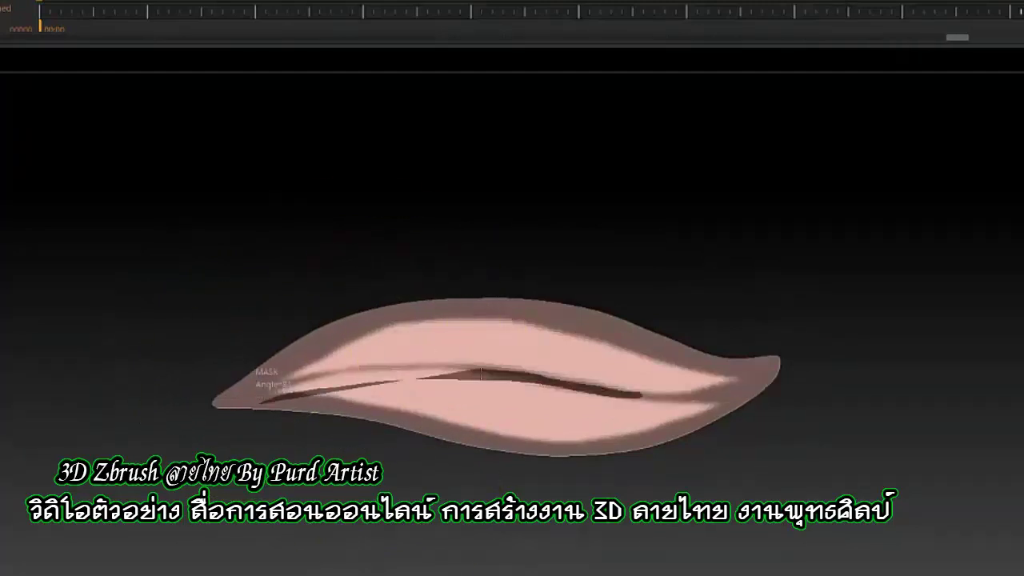
{"action": "left_click_drag", "start_coordinate": [480, 374], "coordinate": [686, 398], "text": "ctrl"}
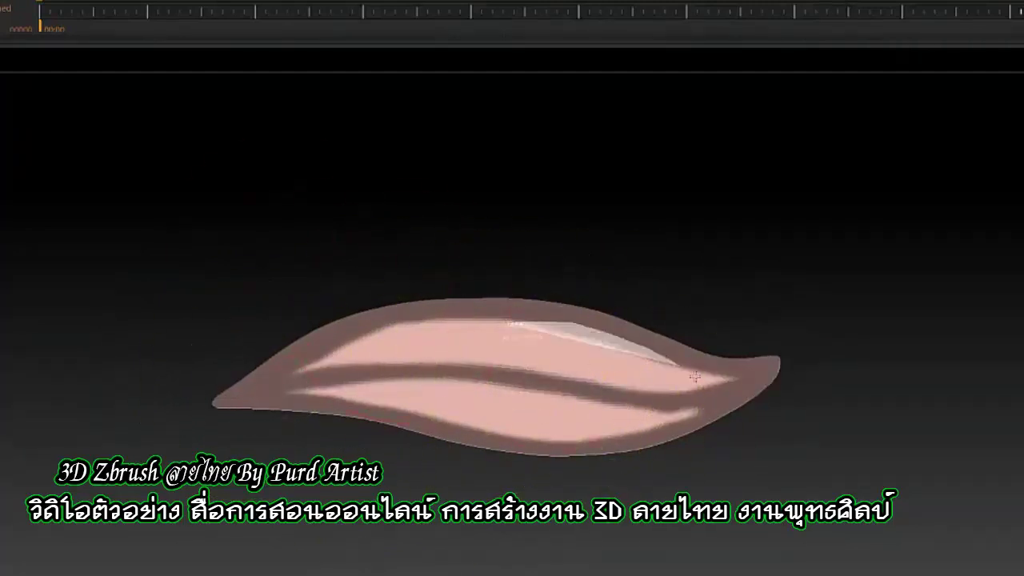
{"action": "left_click", "coordinate": [261, 210], "text": "ctrl"}
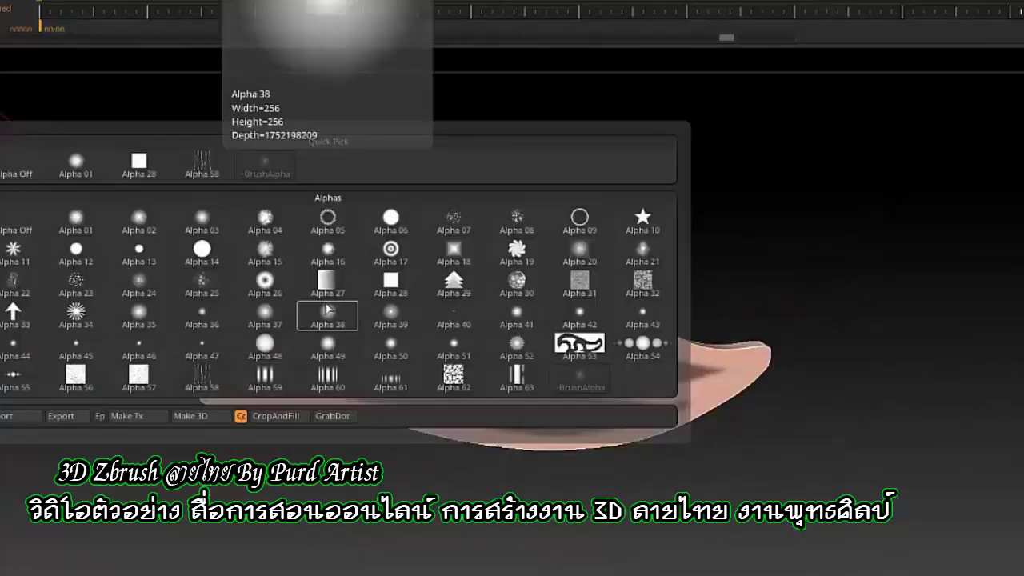
Detail the leaf with Alpha 38 and Alpha 28, checking it end-on
{"action": "left_click", "coordinate": [327, 309]}
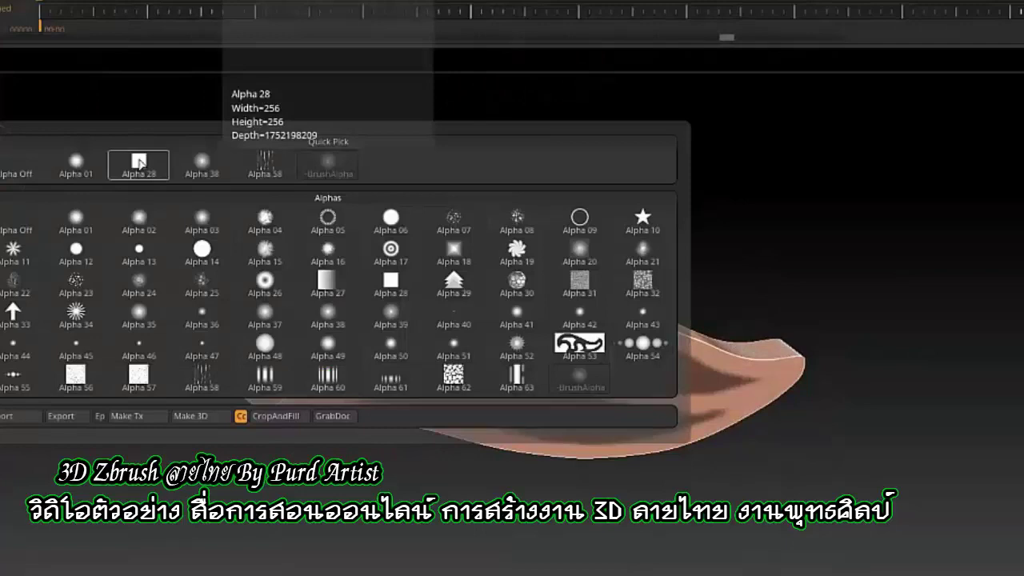
{"action": "left_click", "coordinate": [139, 163]}
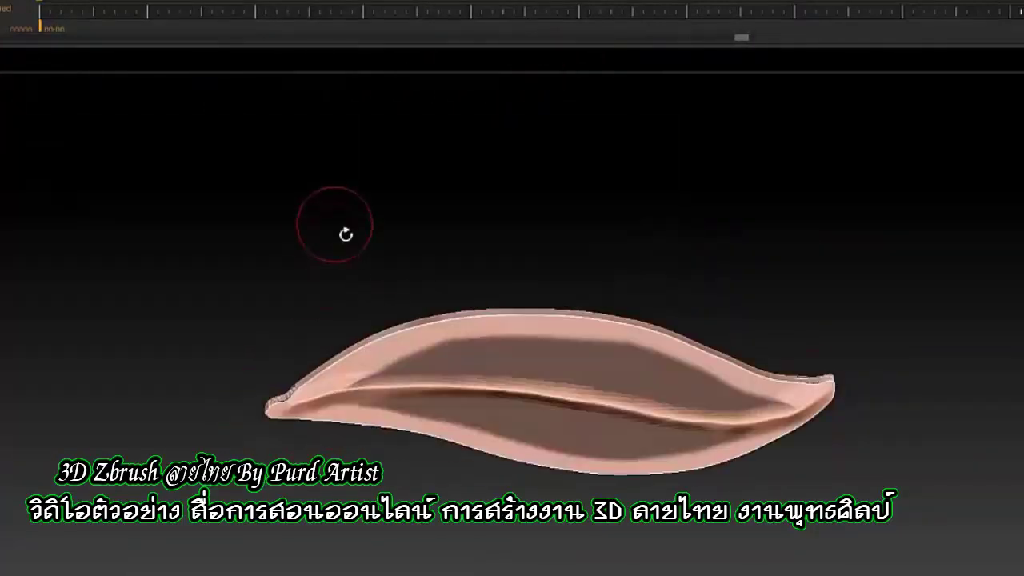
{"action": "left_click_drag", "start_coordinate": [366, 407], "coordinate": [369, 270]}
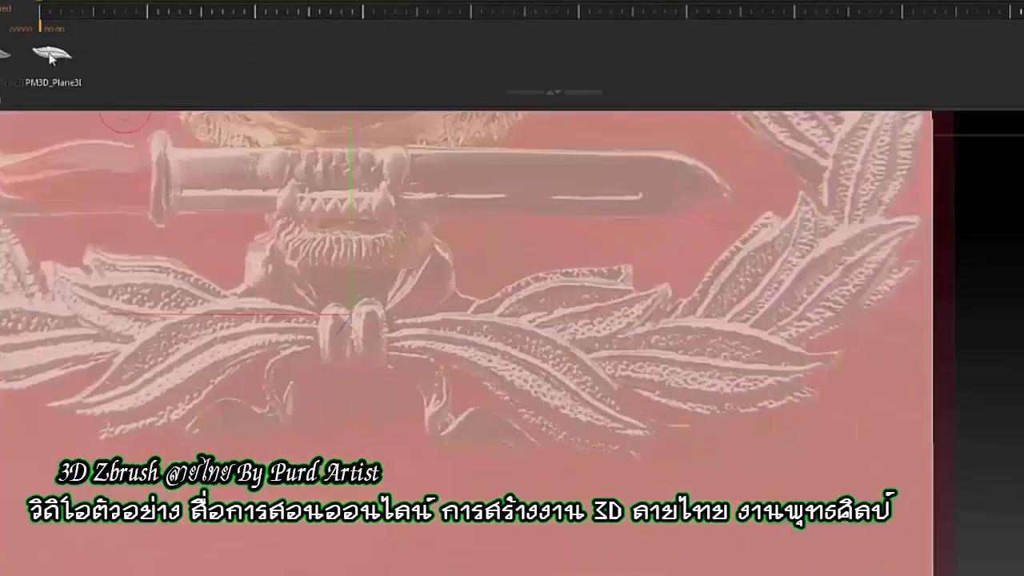
Scale up the leaf copies to match the wreath leaves on the reference
{"action": "mouse_move", "coordinate": [480, 300]}
{"action": "left_mouse_down"}
{"action": "mouse_move", "coordinate": [572, 384]}
{"action": "mouse_move", "coordinate": [614, 352]}
{"action": "left_mouse_up"}
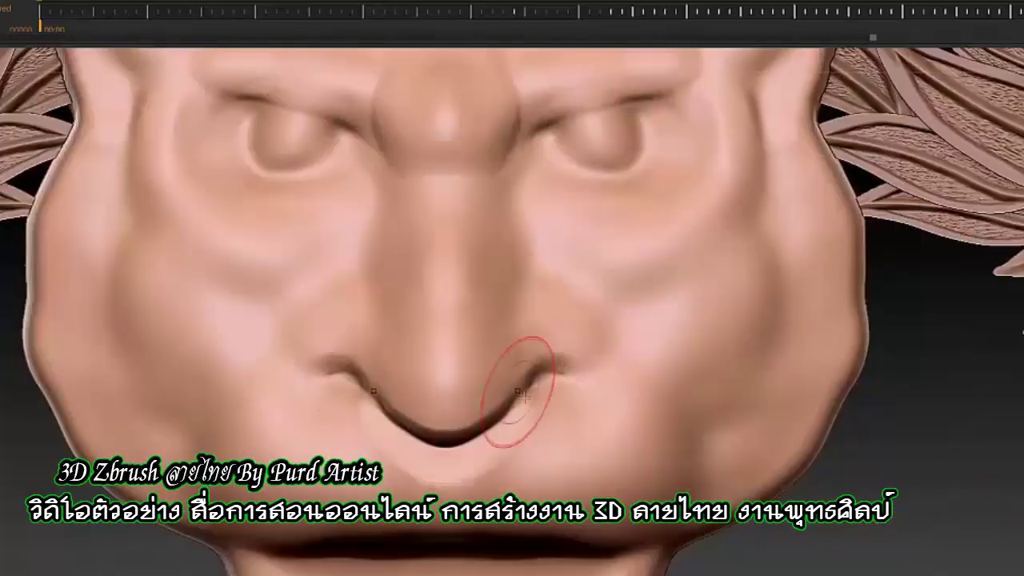
Carve mirrored nasolabial folds into both tiger cheeks with Dam Standard under Symmetry X
{"action": "left_click_drag", "start_coordinate": [560, 292], "coordinate": [681, 480]}
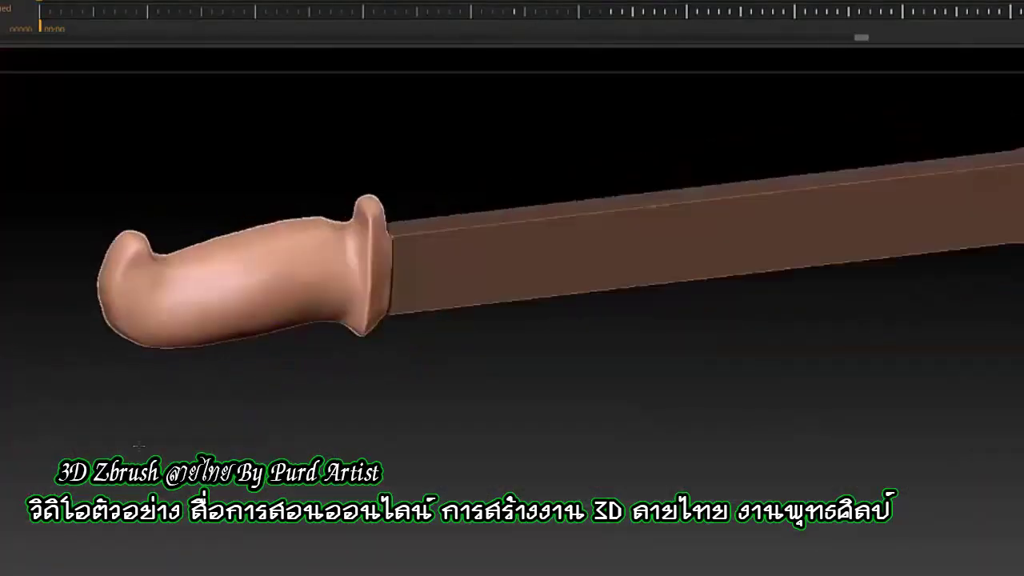
Bring up the alpha palette to choose an alpha for detailing the knife grip
{"action": "left_click", "coordinate": [30, 160]}
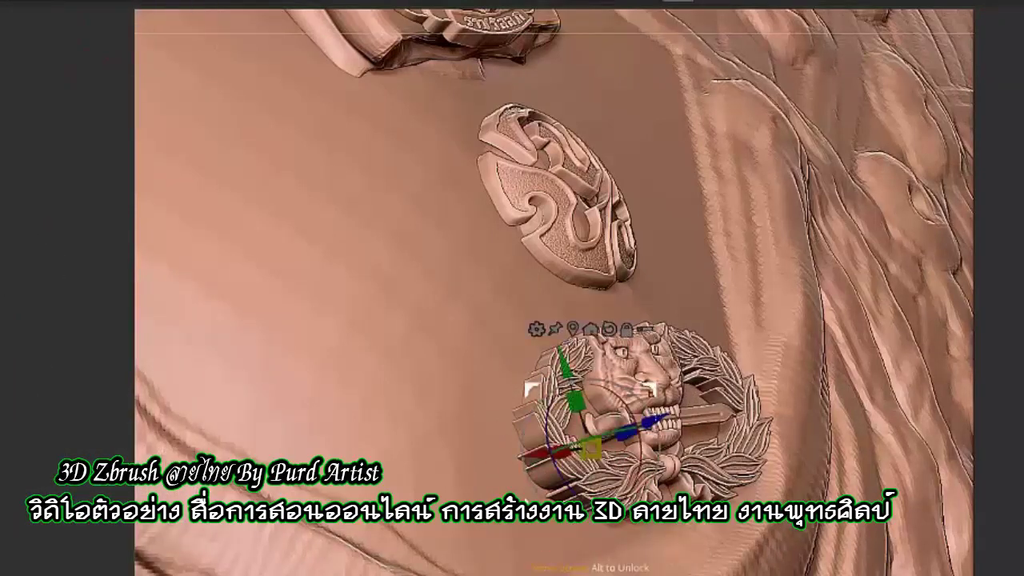
Rotate the tiger badge with the Gizmo rings to face forward, then orbit to check placement
{"action": "left_click_drag", "start_coordinate": [528, 389], "coordinate": [564, 404]}
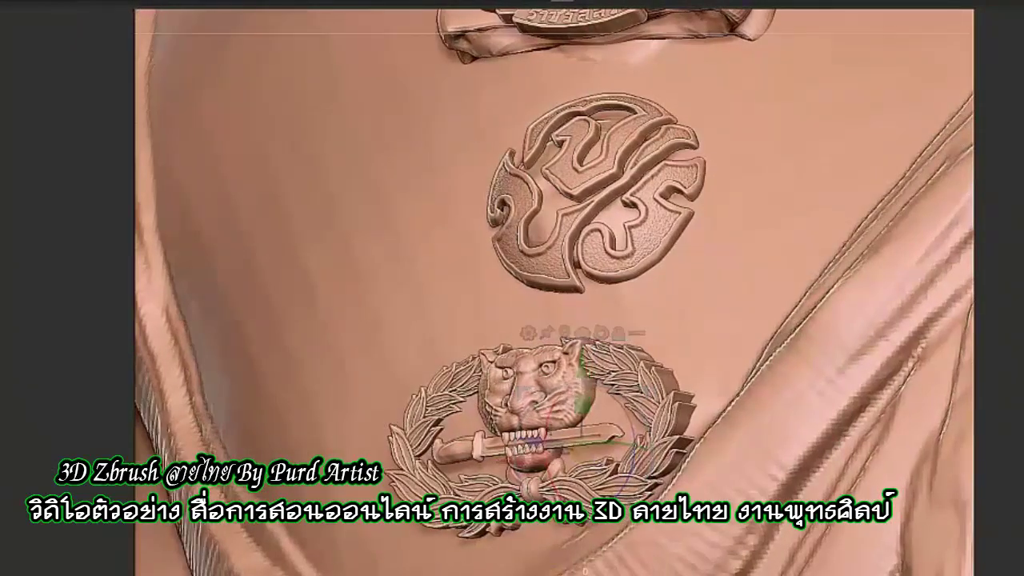
{"action": "mouse_move", "coordinate": [584, 389]}
{"action": "left_mouse_down"}
{"action": "mouse_move", "coordinate": [632, 432]}
{"action": "mouse_move", "coordinate": [607, 439]}
{"action": "left_mouse_up"}
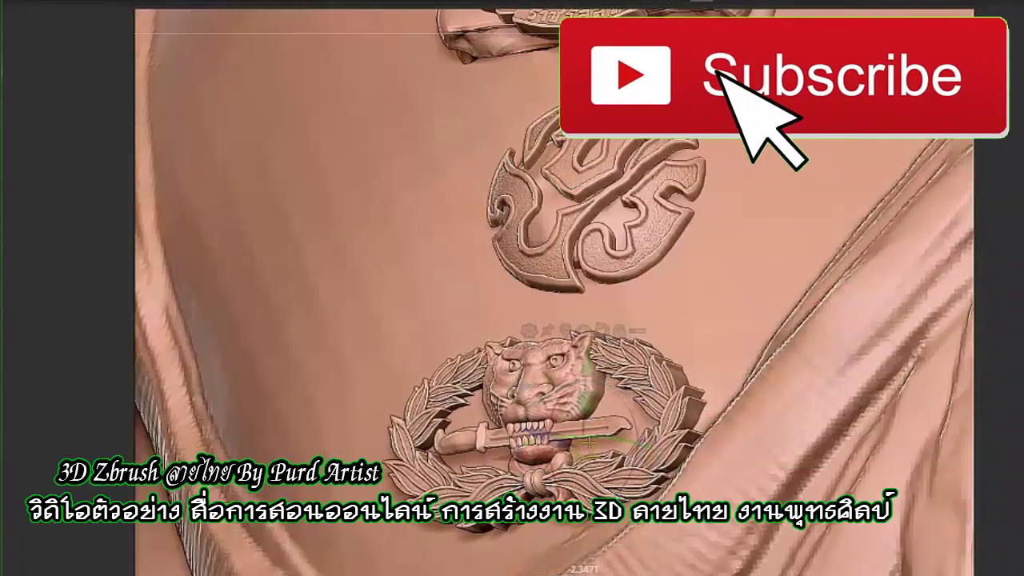
{"action": "mouse_move", "coordinate": [336, 384]}
{"action": "left_mouse_down"}
{"action": "mouse_move", "coordinate": [158, 397]}
{"action": "mouse_move", "coordinate": [208, 400]}
{"action": "left_mouse_up"}
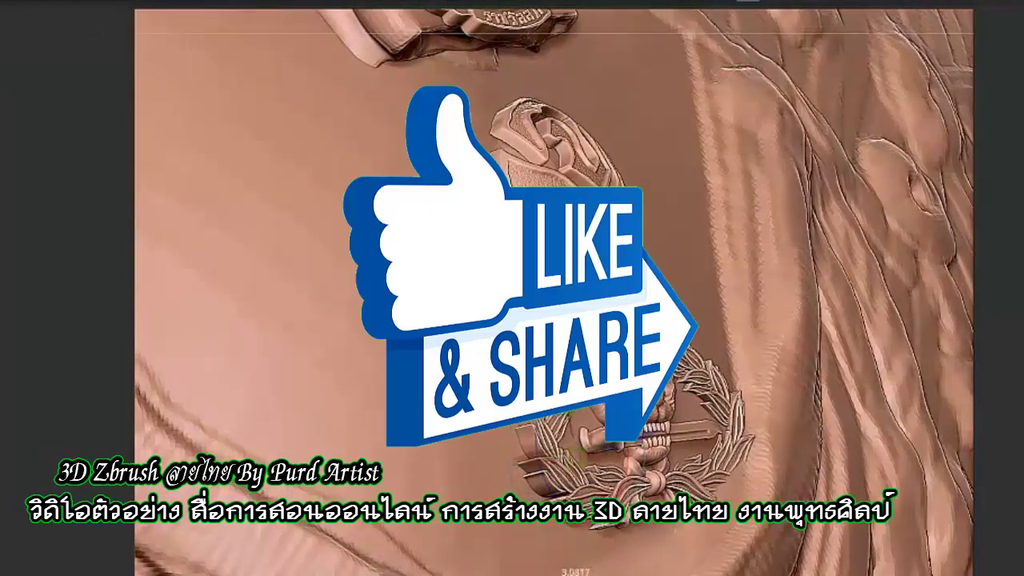